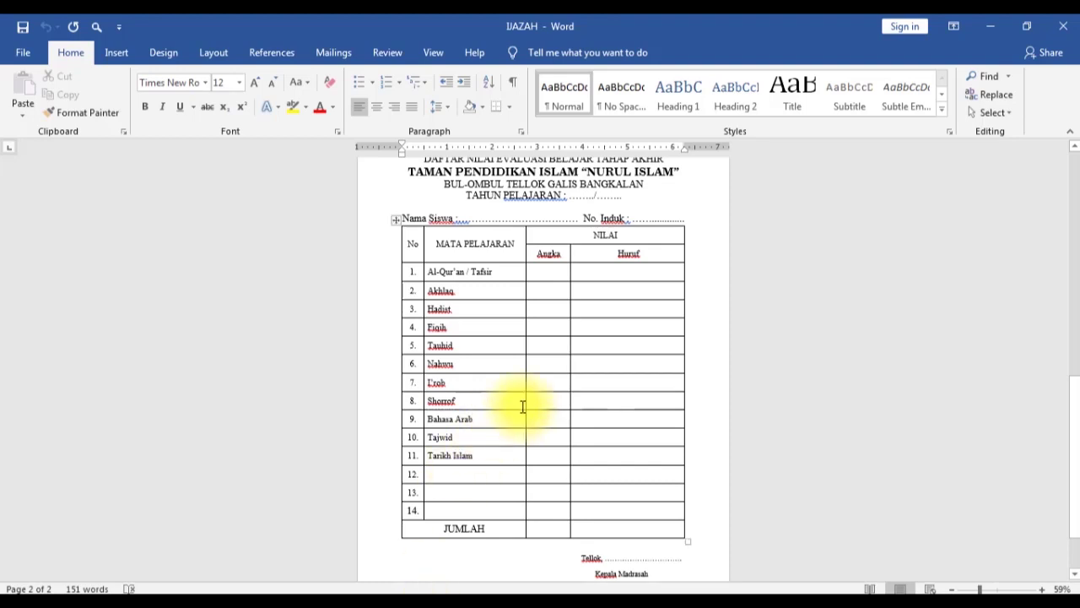
# Review the IJAZAH certificate's grade table, then create a new blank document, Document2.
pyautogui.scroll(3, 523, 407)
pyautogui.scroll(2, 523, 407)
pyautogui.scroll(3, 524, 410)
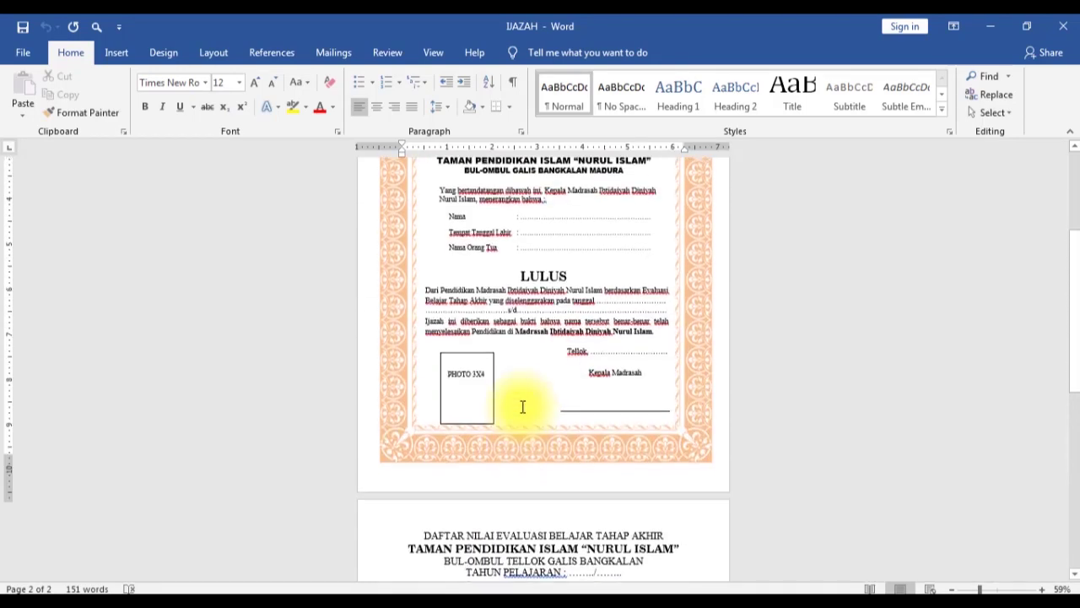
pyautogui.scroll(-3, 521, 410)
pyautogui.scroll(-2, 521, 408)
pyautogui.scroll(-3, 520, 407)
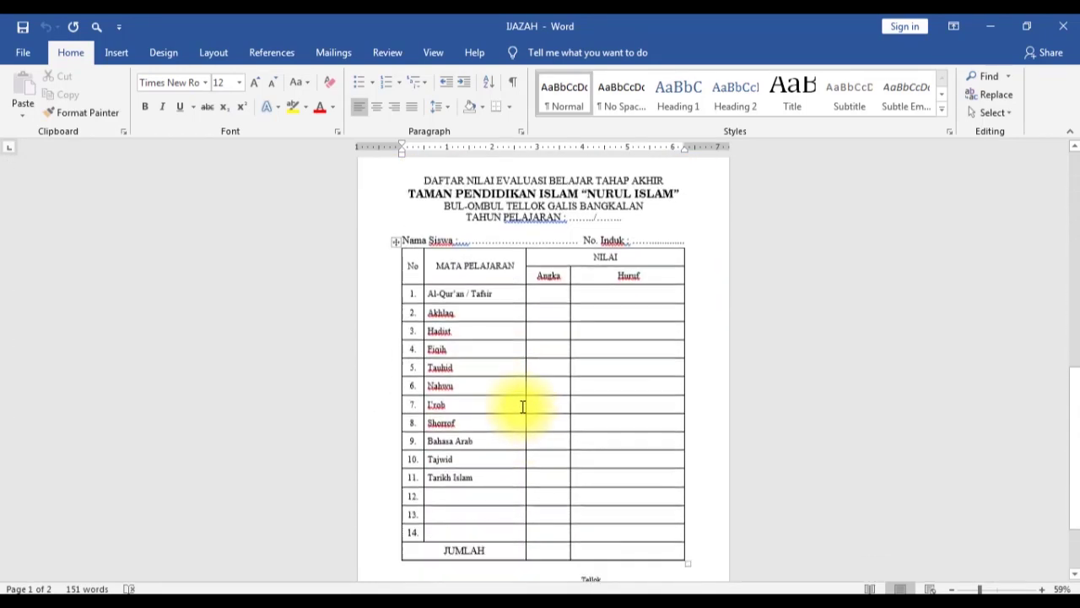
pyautogui.scroll(-1, 521, 407)
pyautogui.scroll(-2, 521, 407)
pyautogui.scroll(3, 521, 407)
pyautogui.scroll(-1, 521, 407)
pyautogui.scroll(-1, 523, 407)
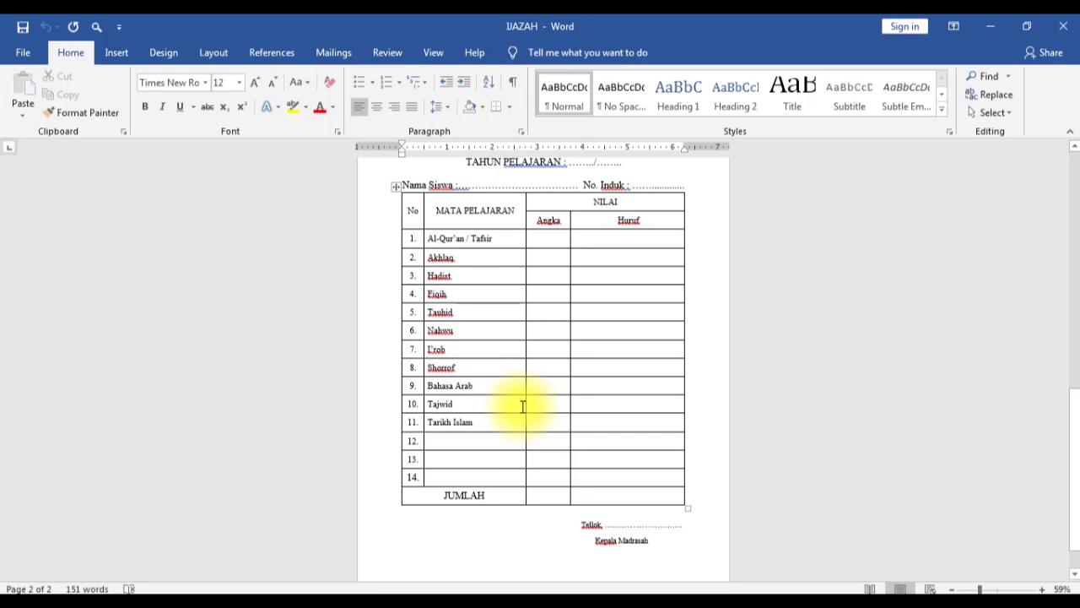
pyautogui.hotkey('ctrl', 'n')
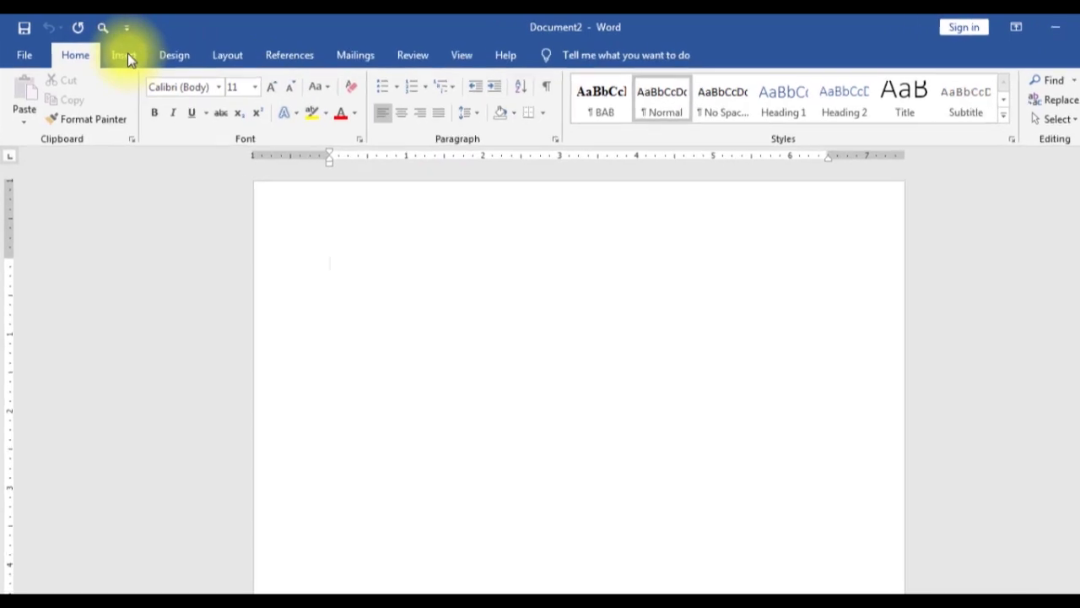
# Insert an empty table of 4 columns by 8 rows from the Insert Table grid.
pyautogui.click(127, 56)
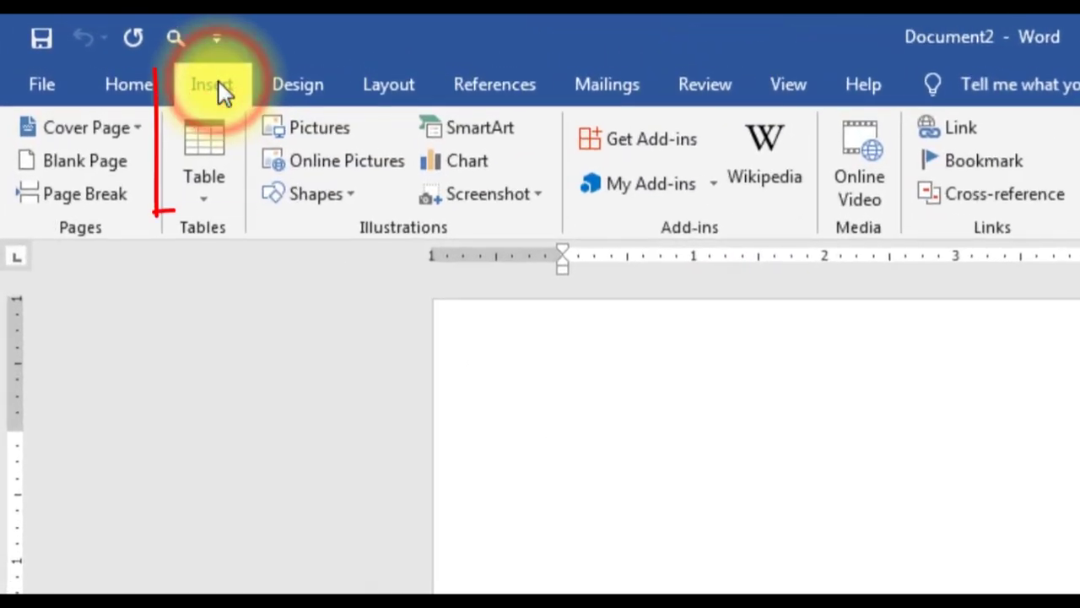
pyautogui.click(212, 169)
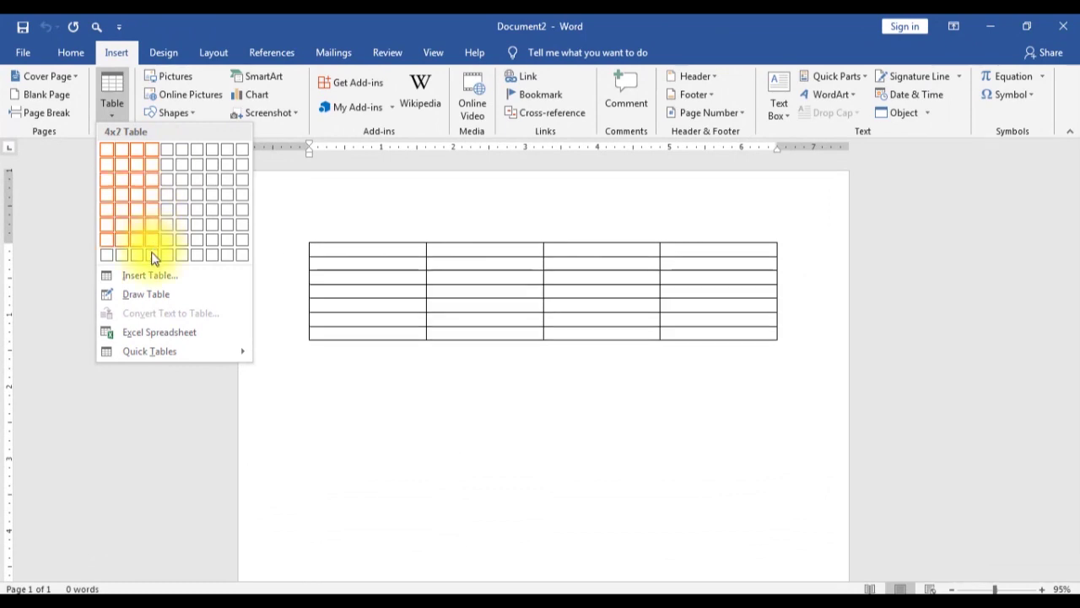
pyautogui.click(155, 258)
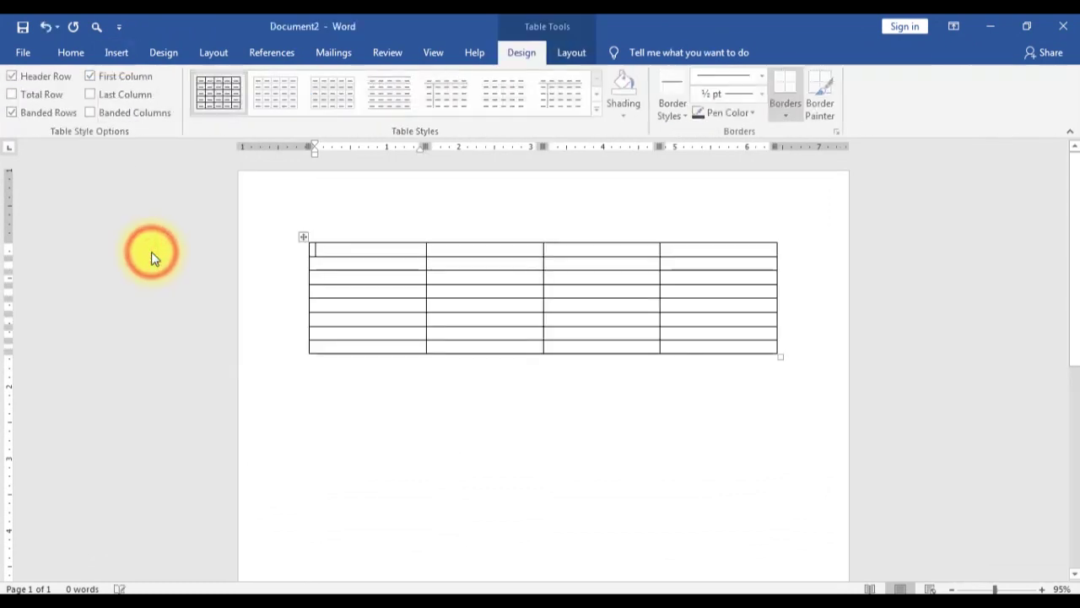
# Select the whole table and set every row height to 0.4 inches.
pyautogui.click(501, 380)
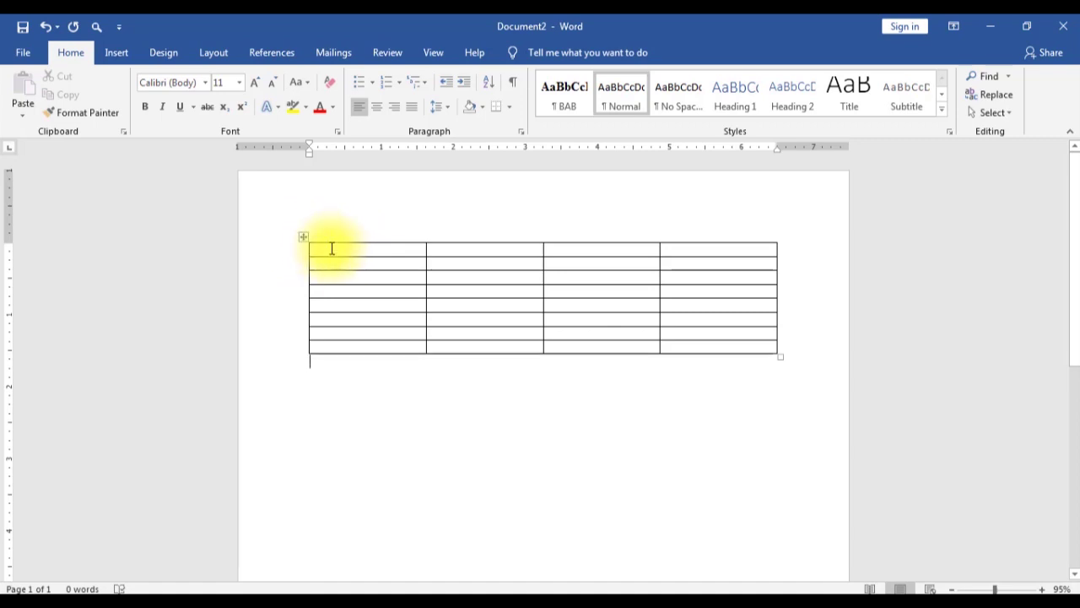
pyautogui.click(364, 253)
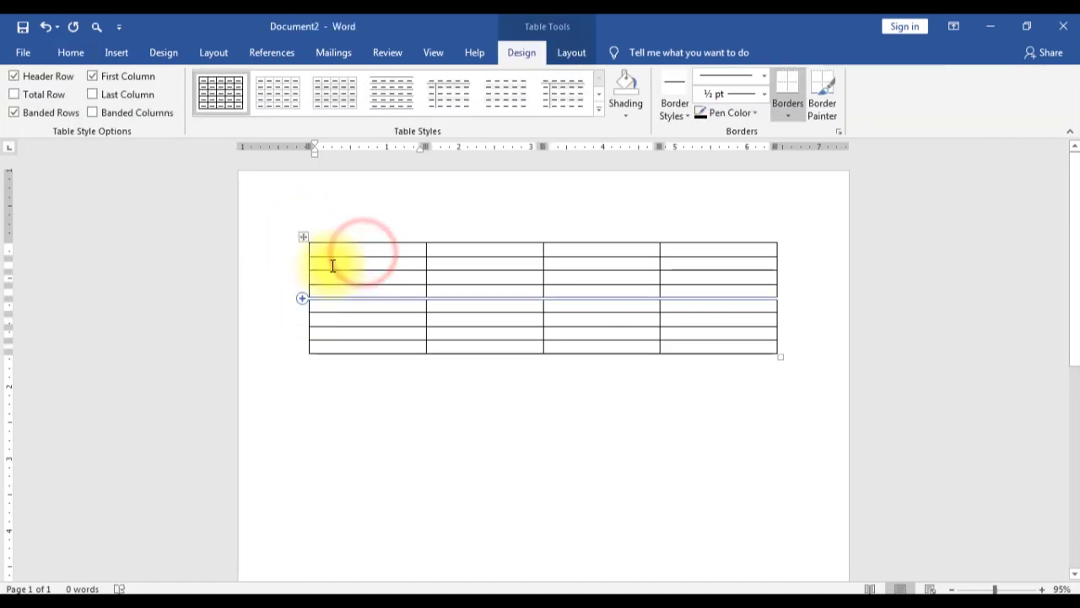
pyautogui.click(573, 56)
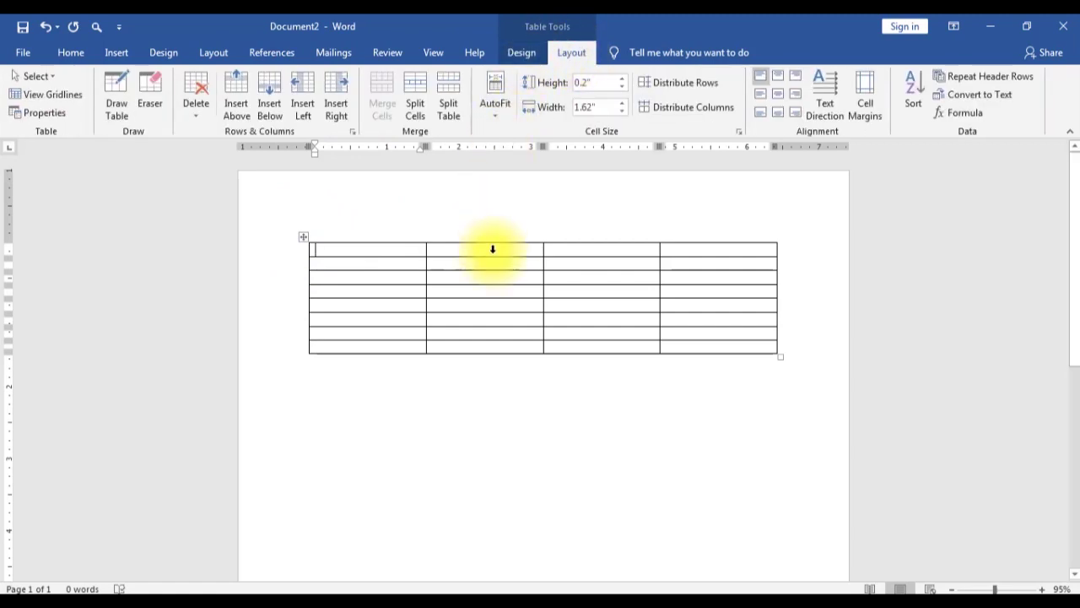
pyautogui.click(304, 236)
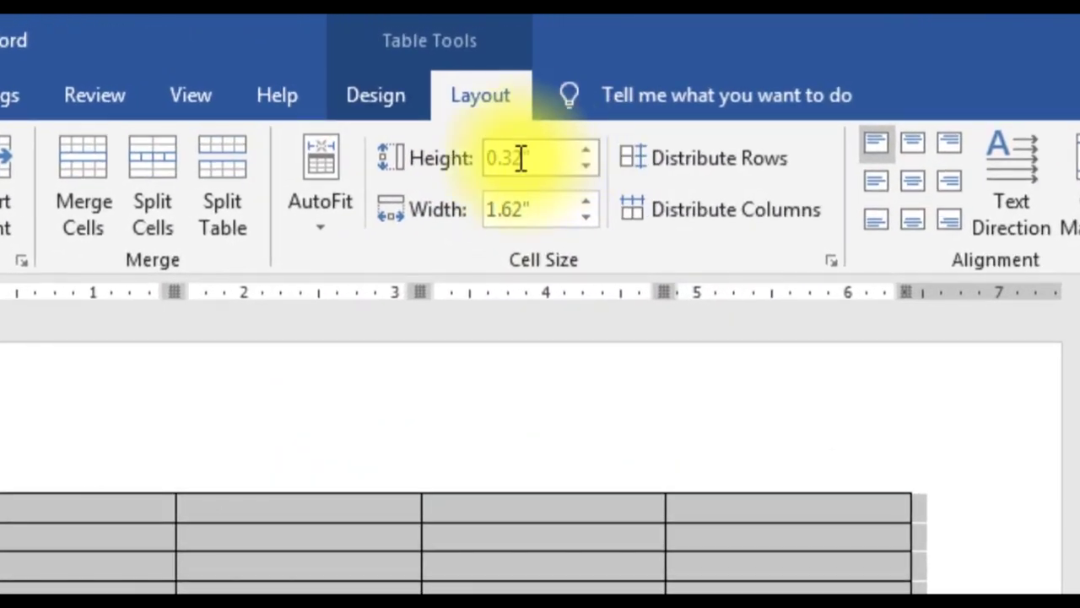
pyautogui.click(519, 158)
pyautogui.press('Return')
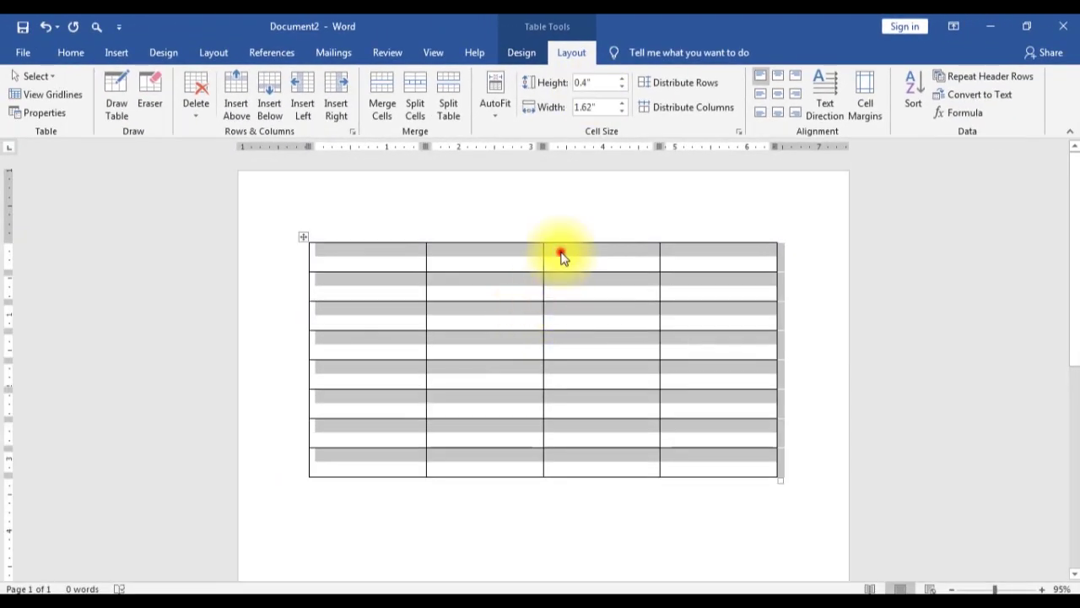
pyautogui.click(562, 256)
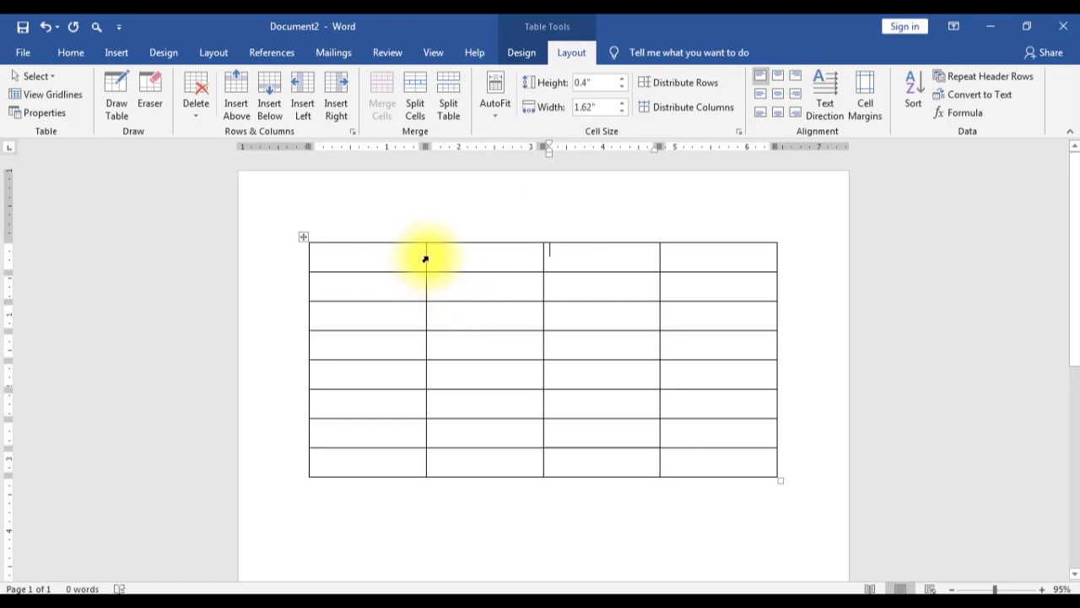
# Narrow the first column so the second column widens to about 2.87 inches.
pyautogui.moveTo(426, 257); pyautogui.dragTo(336, 258)
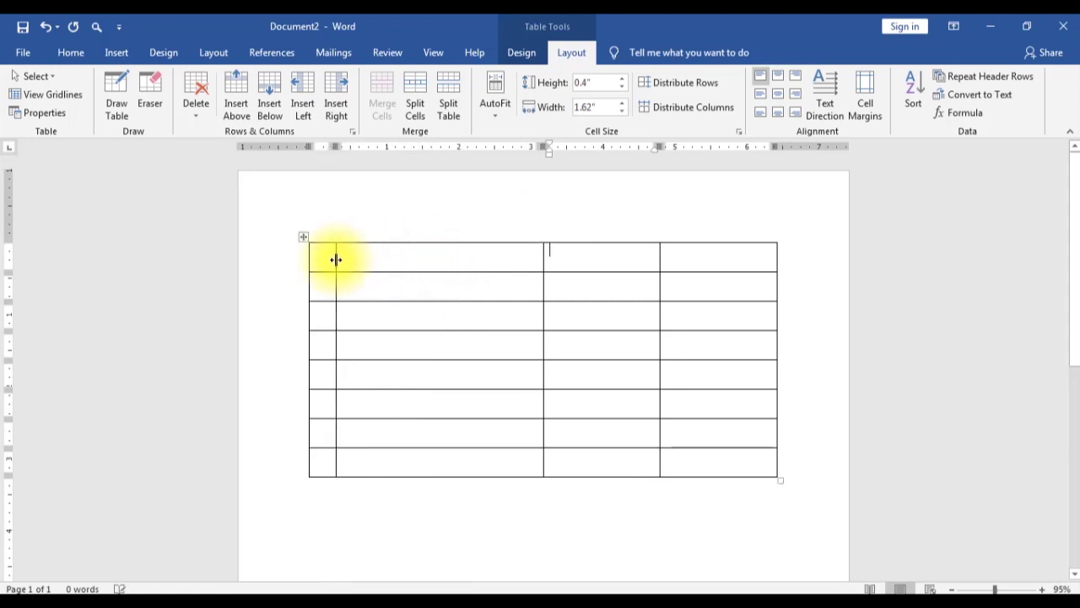
pyautogui.click(504, 264)
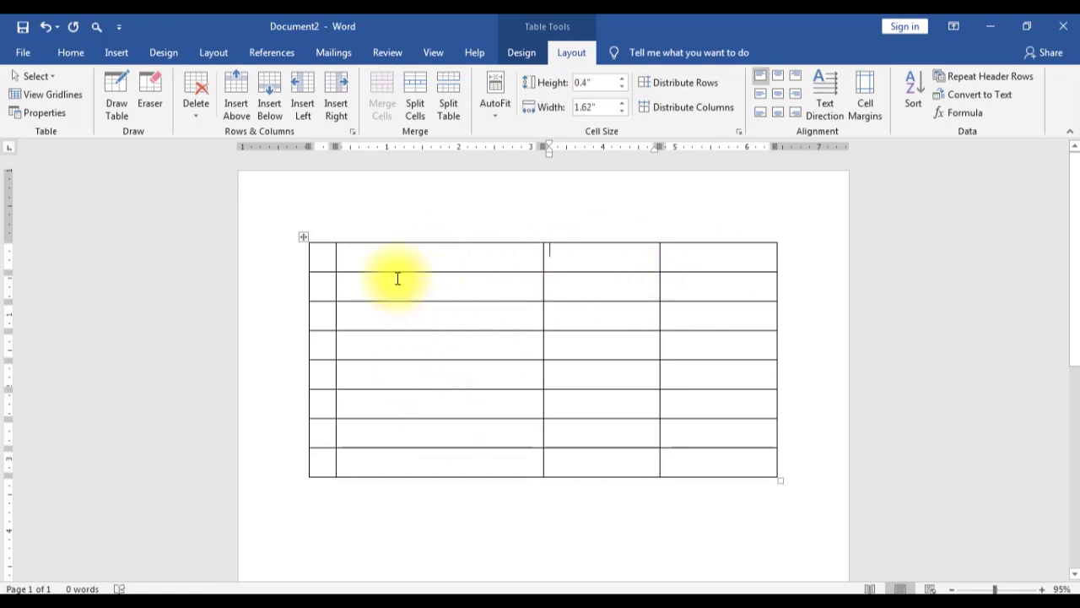
# Erase borders to merge rows 1–2 in columns 1–2 and join the top cells of columns 3–4.
pyautogui.click(148, 83)
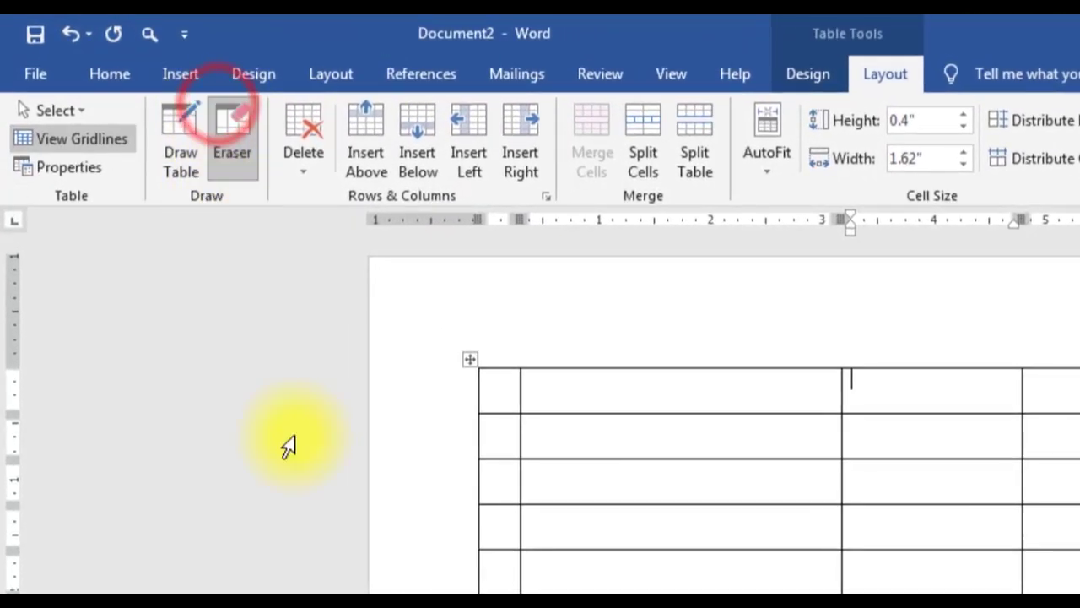
pyautogui.click(502, 414)
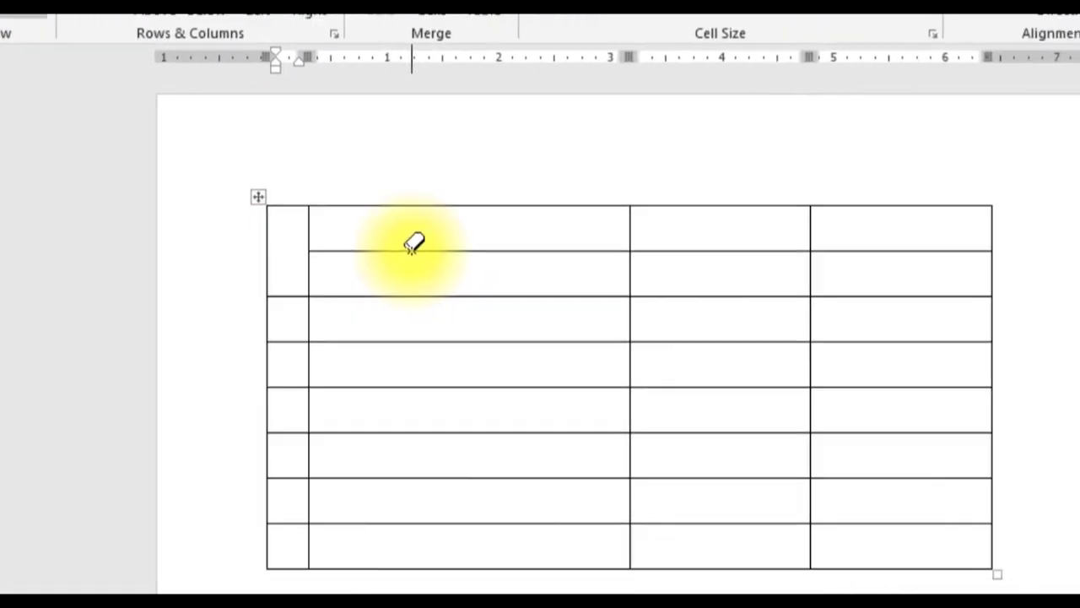
pyautogui.click(624, 408)
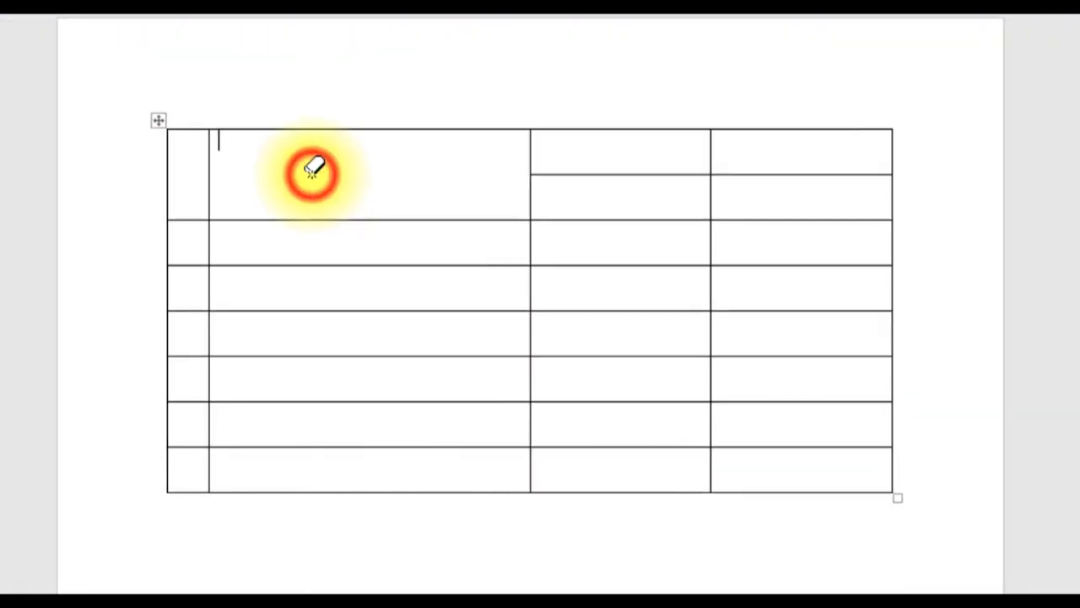
pyautogui.click(711, 150)
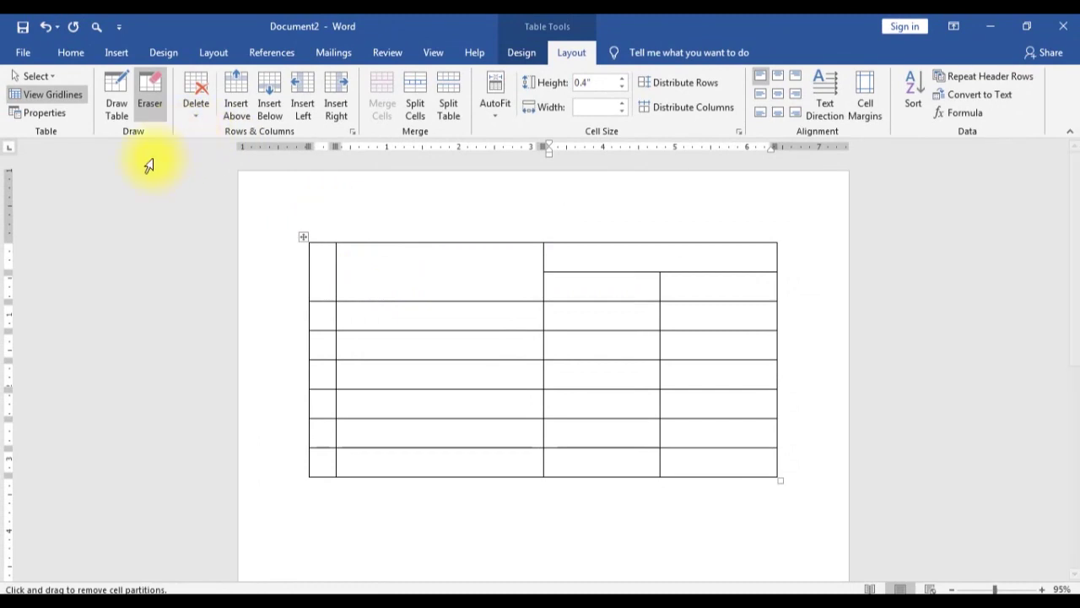
pyautogui.click(148, 105)
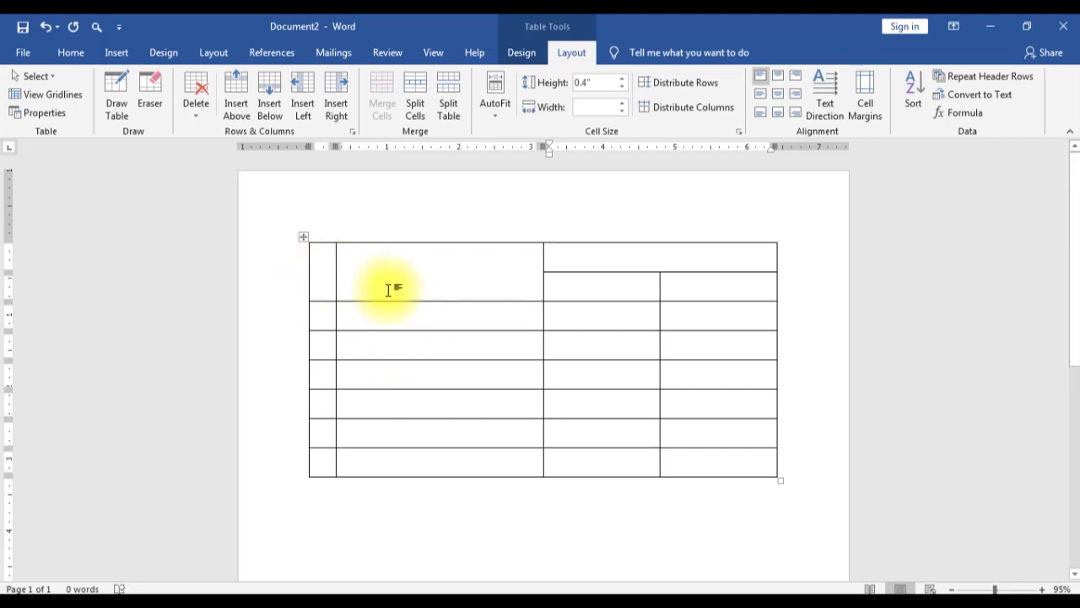
# Label the first two header cells 'No' and 'Mata Pelajaran', centring each in its cell.
pyautogui.click(321, 274)
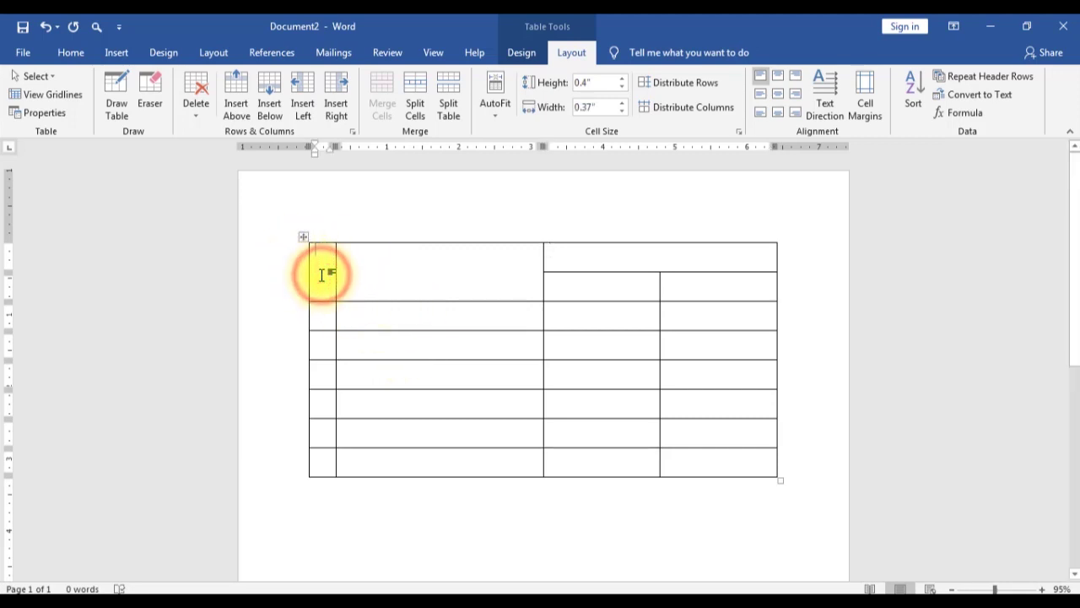
pyautogui.click(452, 242)
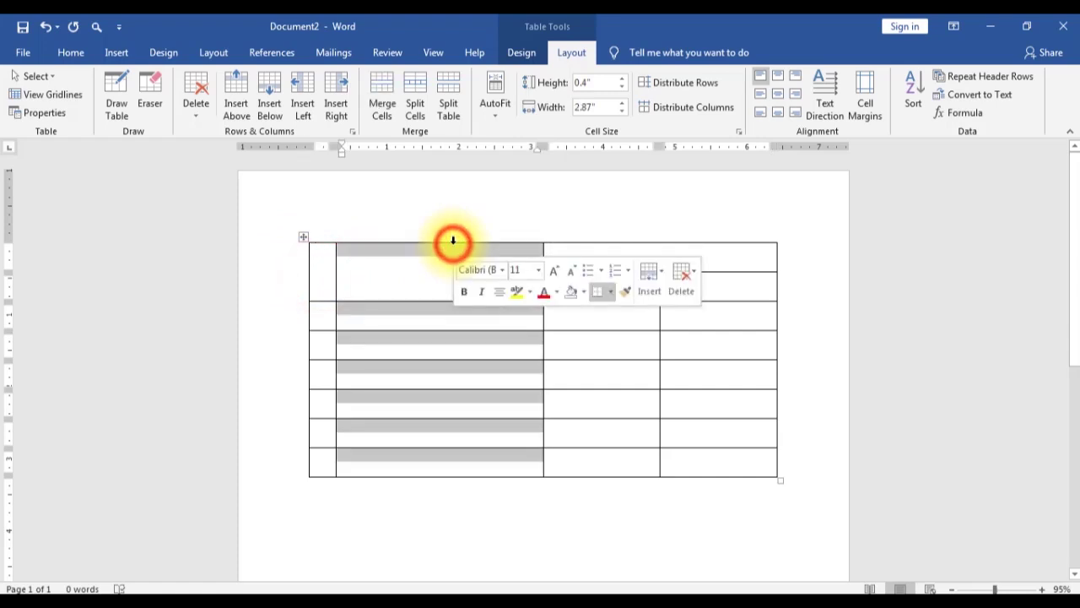
pyautogui.click(330, 275)
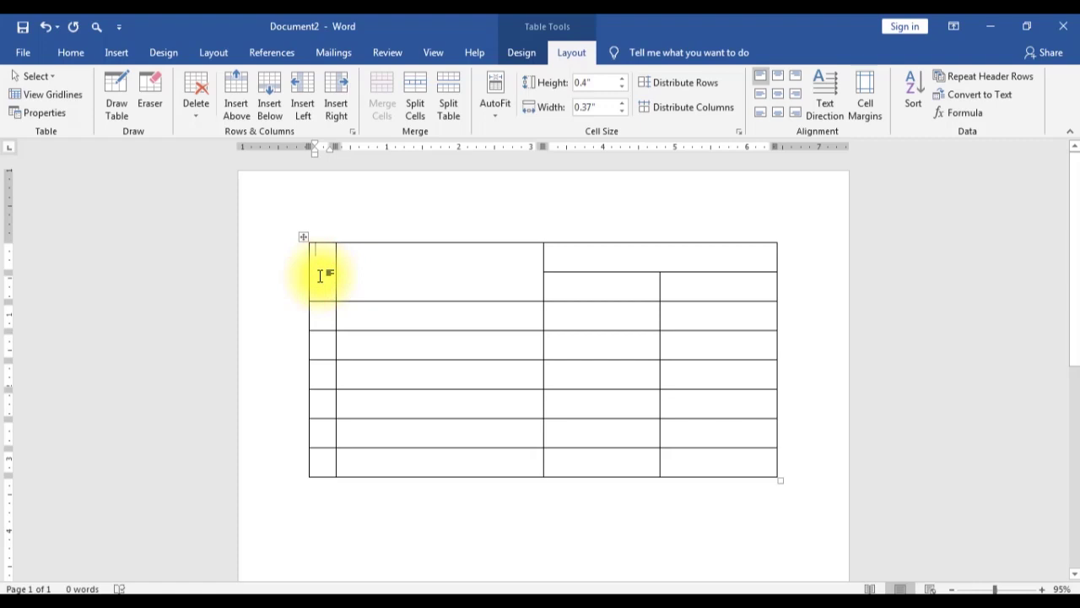
pyautogui.write('n')
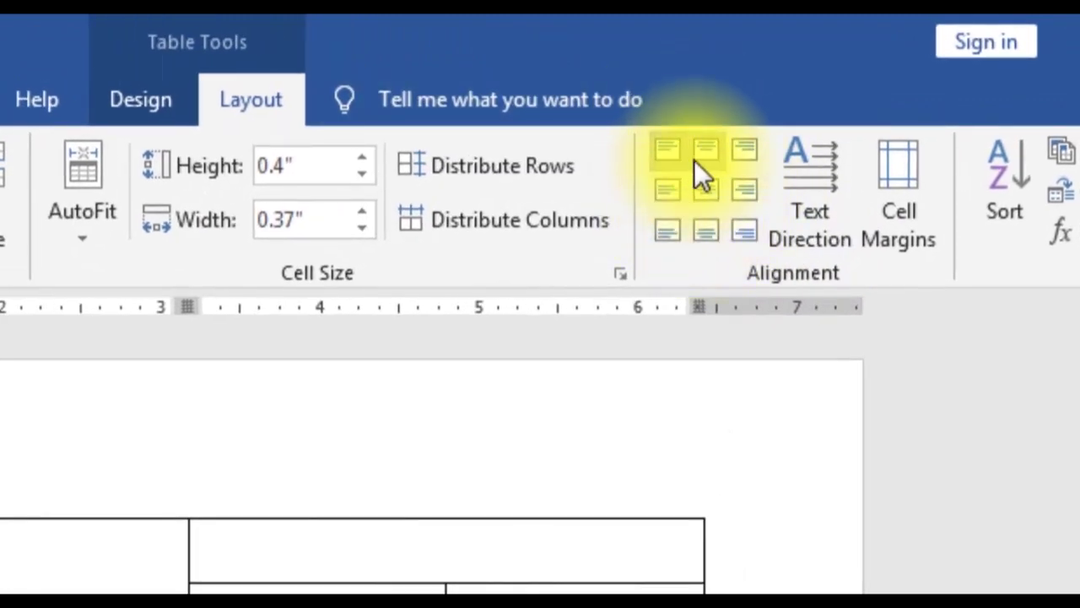
pyautogui.click(706, 189)
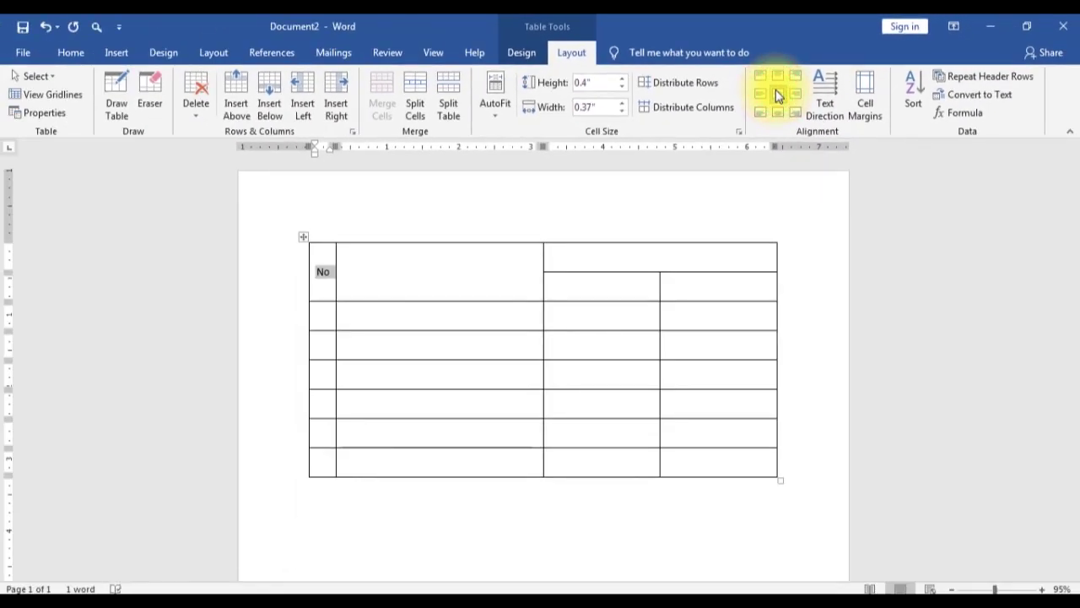
pyautogui.click(456, 271)
pyautogui.write('Mata Pelajaran')
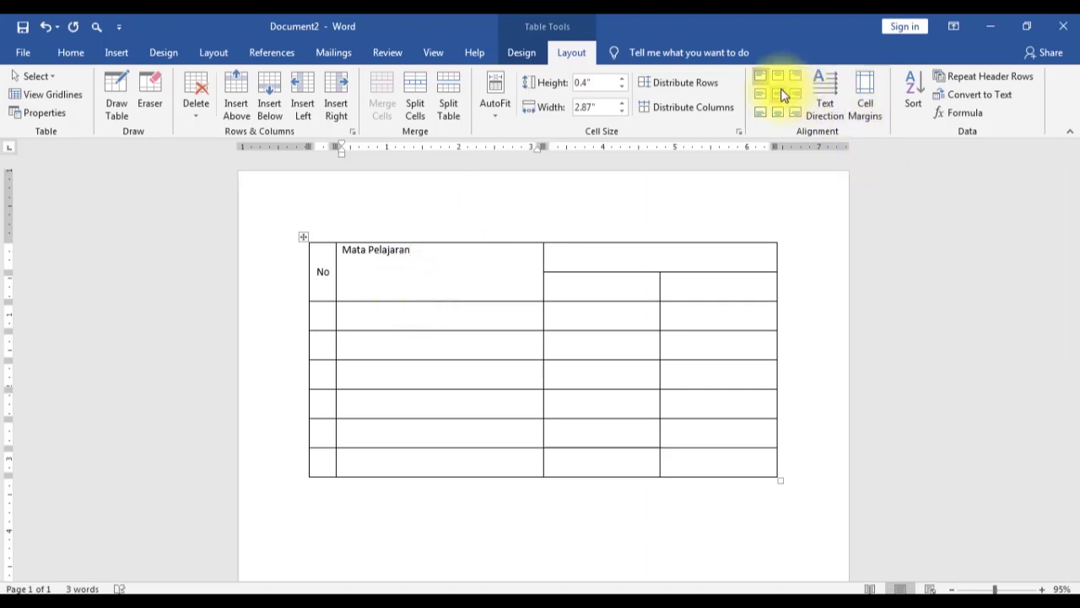
pyautogui.click(778, 94)
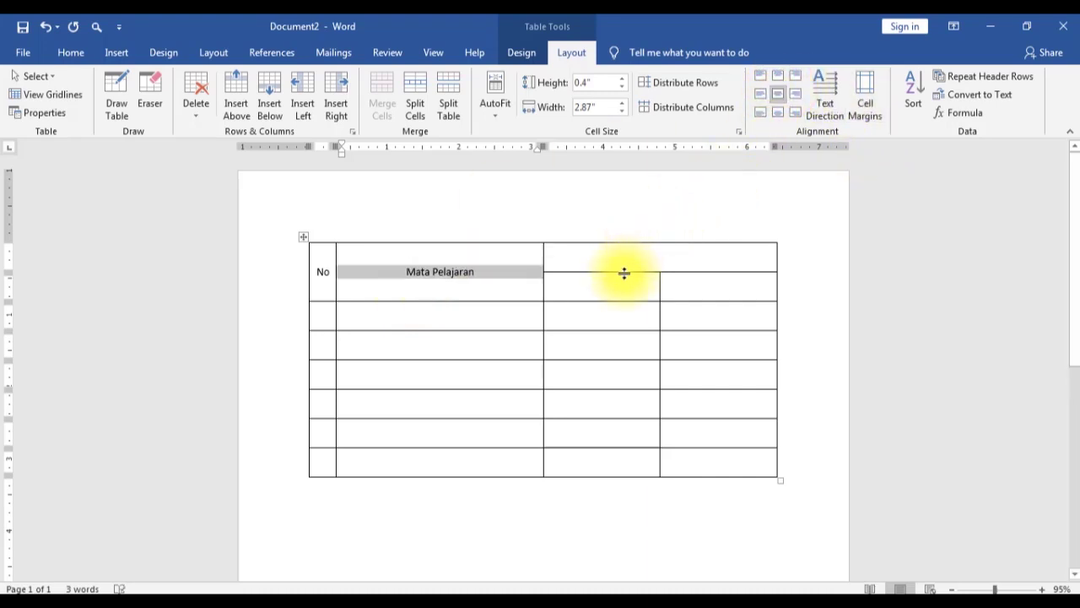
# Enter a centred 'Nilai' heading in the merged cell, with centred 'Angka' and 'Huruf' beneath it.
pyautogui.click(686, 254)
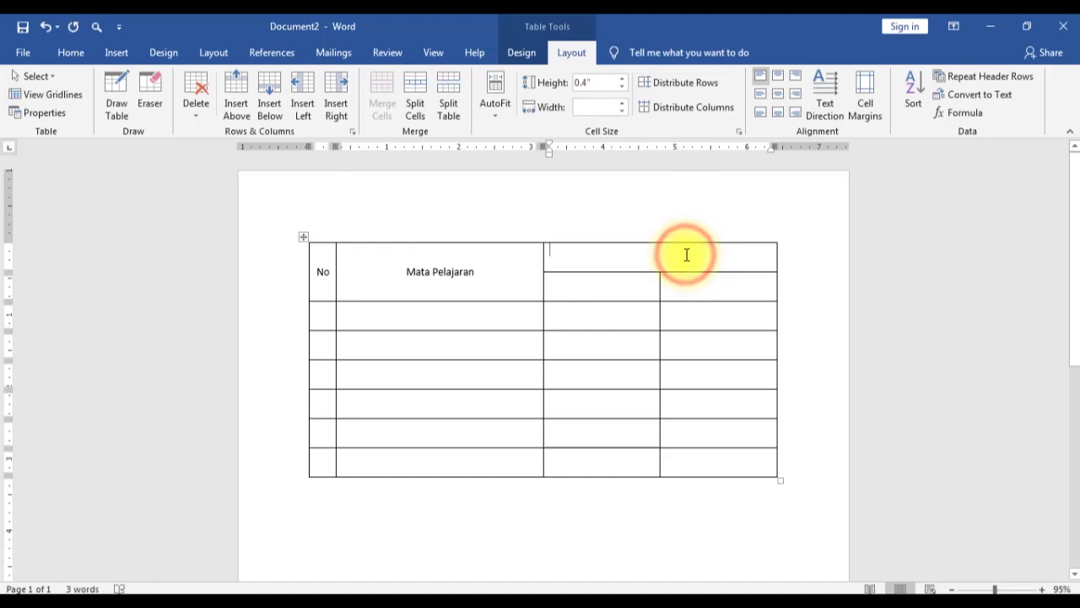
pyautogui.write('ni')
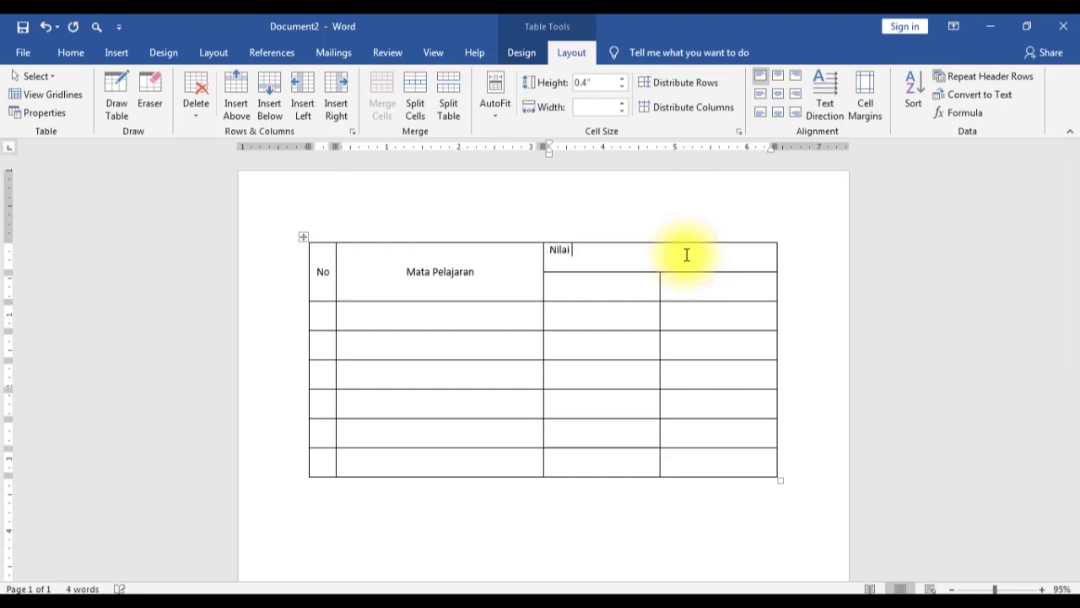
pyautogui.click(777, 95)
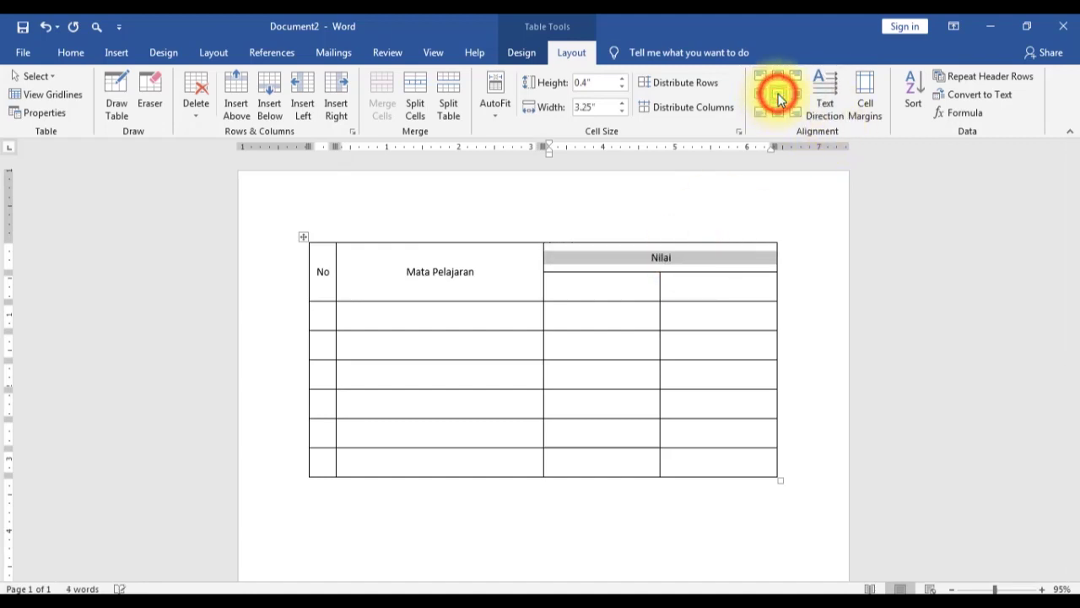
pyautogui.click(617, 291)
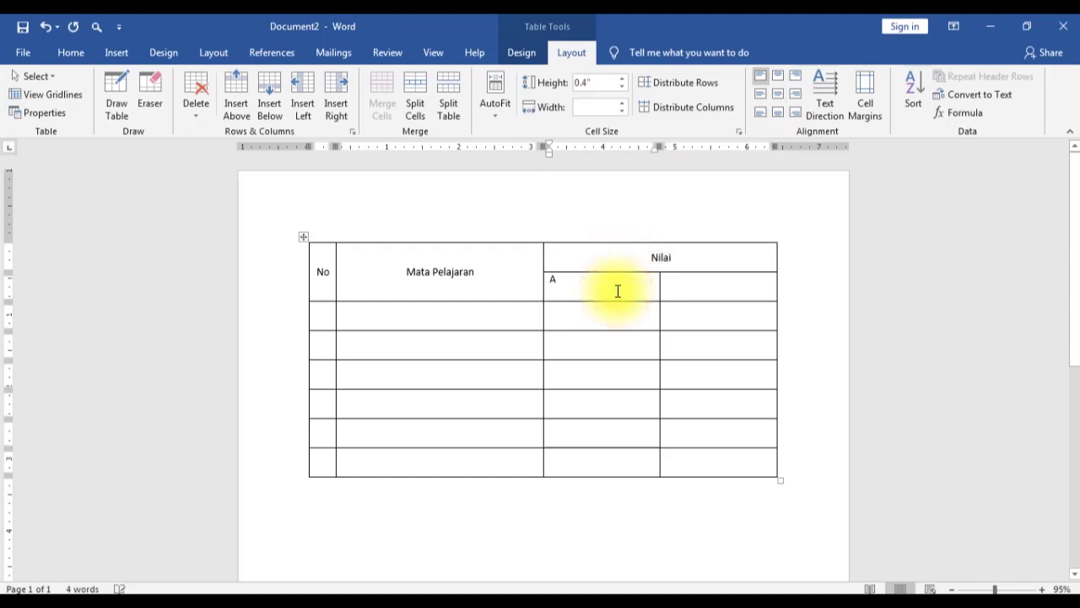
pyautogui.write('ngka')
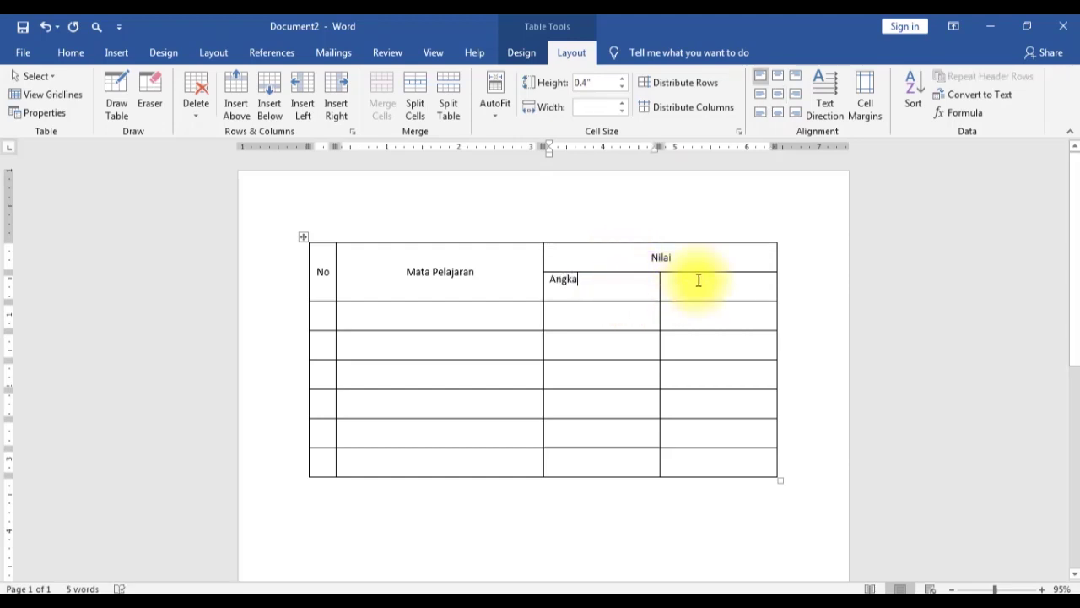
pyautogui.click(774, 103)
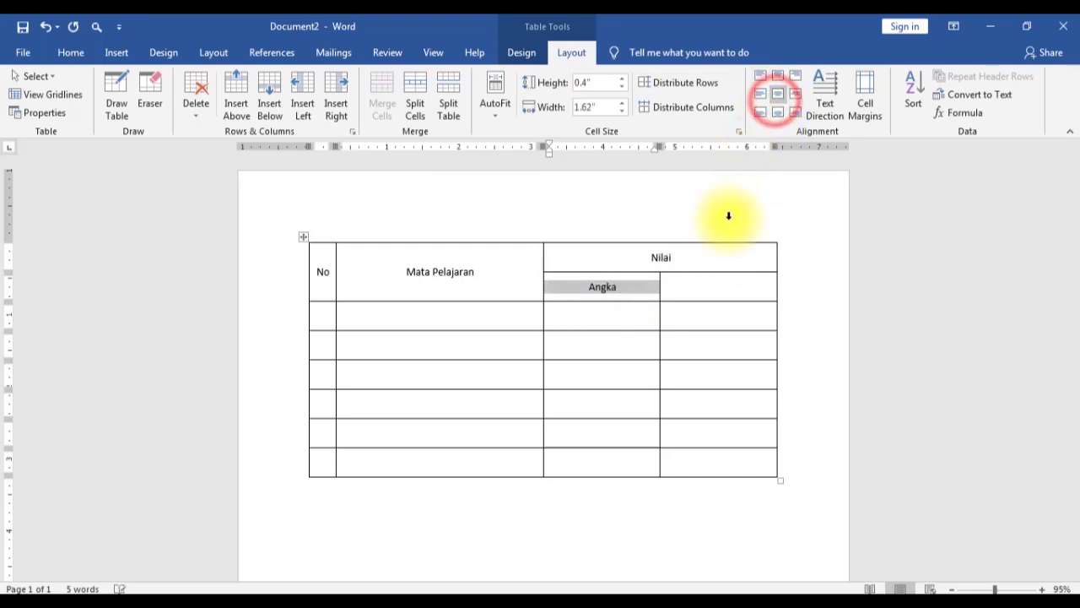
pyautogui.click(700, 291)
pyautogui.write('Huruf')
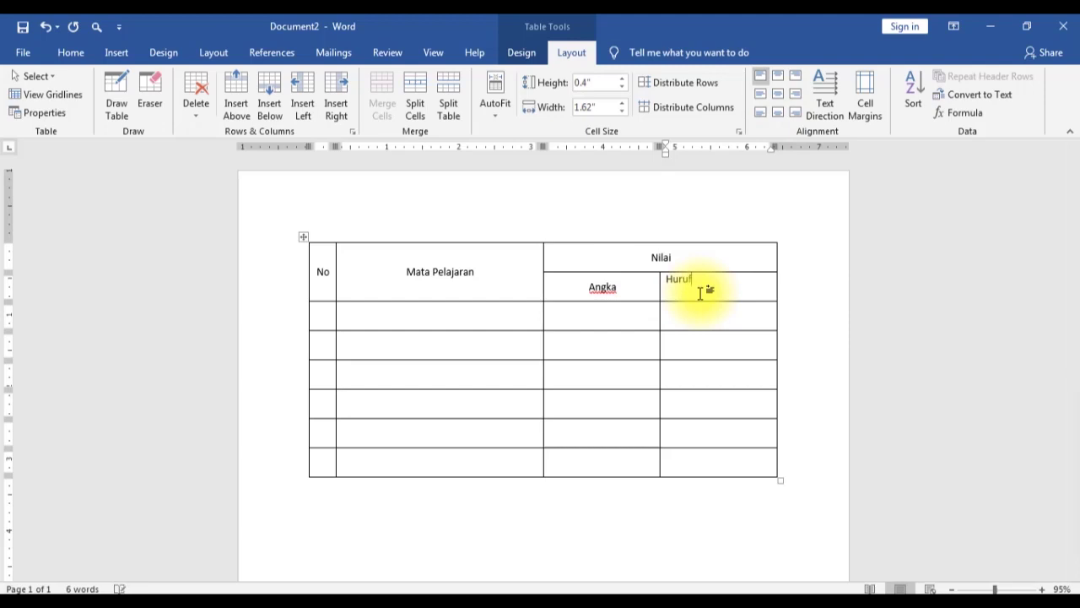
pyautogui.click(775, 100)
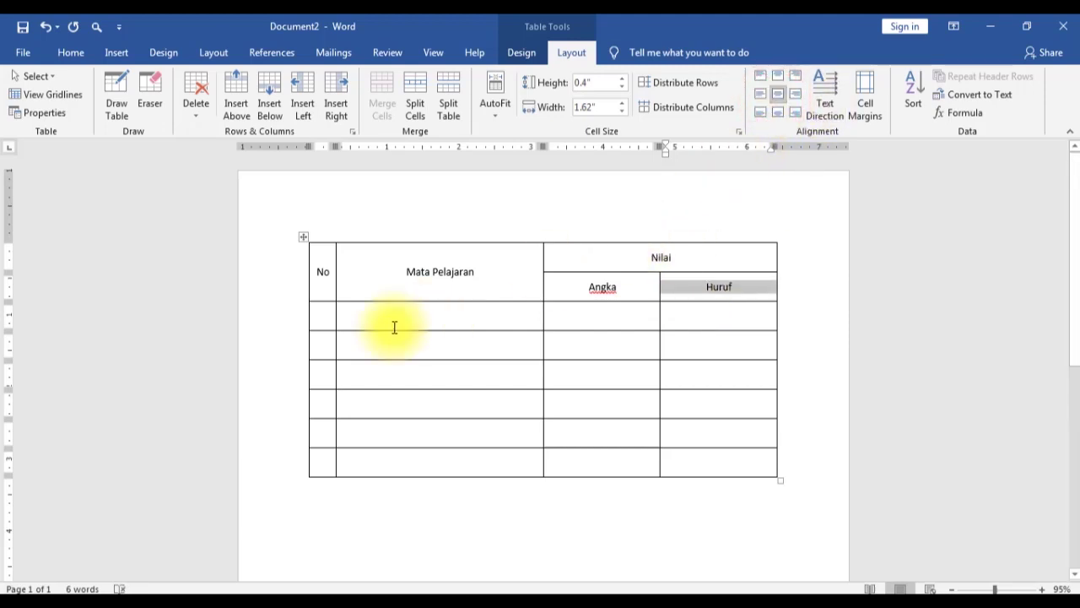
# Enter '1.' and '2.' in the first two No cells, centred in each cell.
pyautogui.click(330, 328)
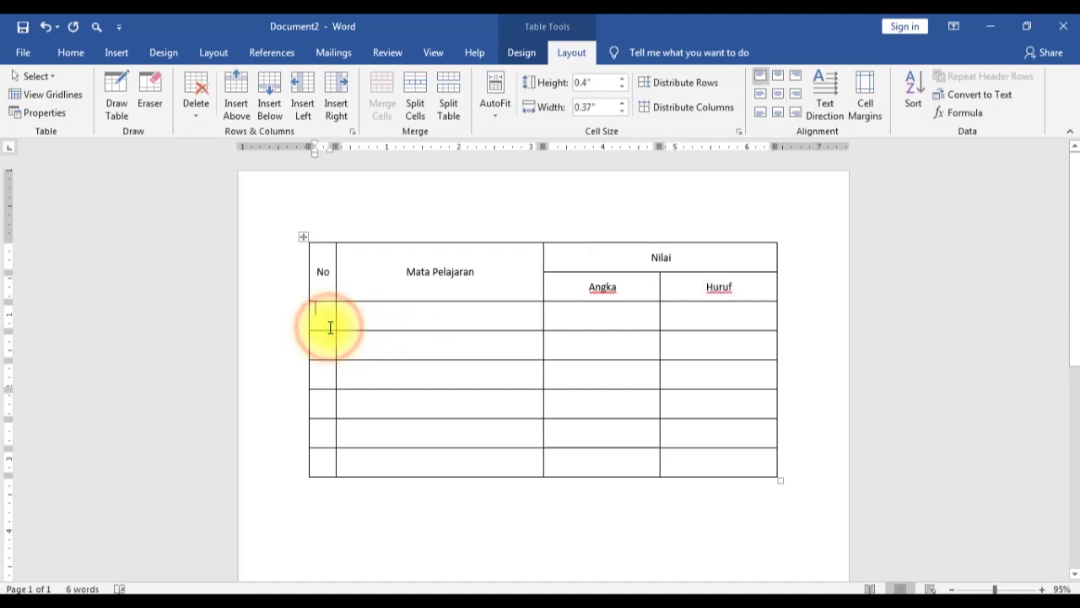
pyautogui.write('1.')
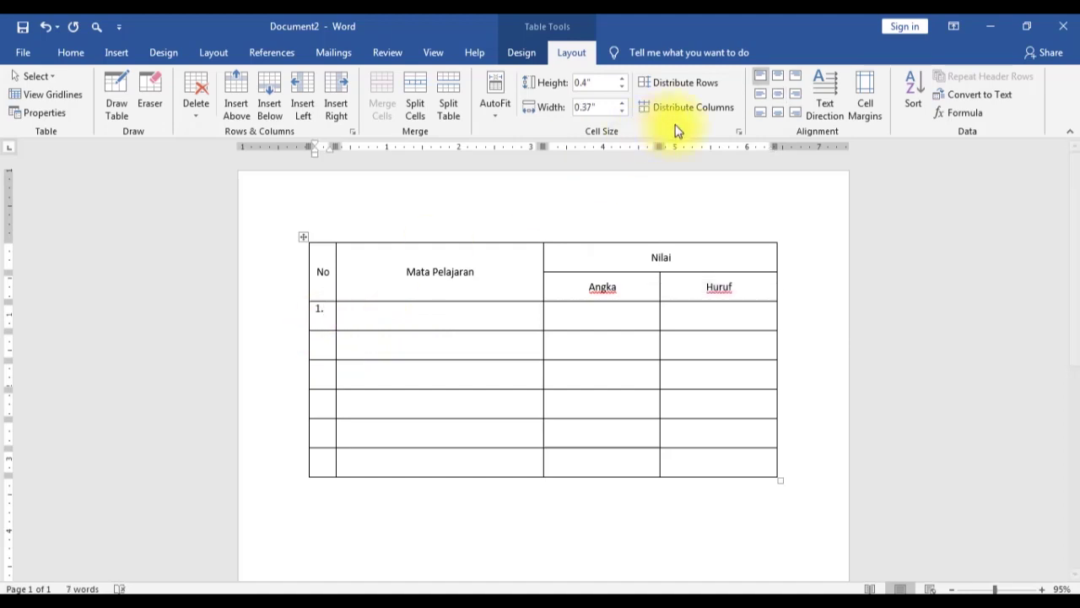
pyautogui.click(763, 95)
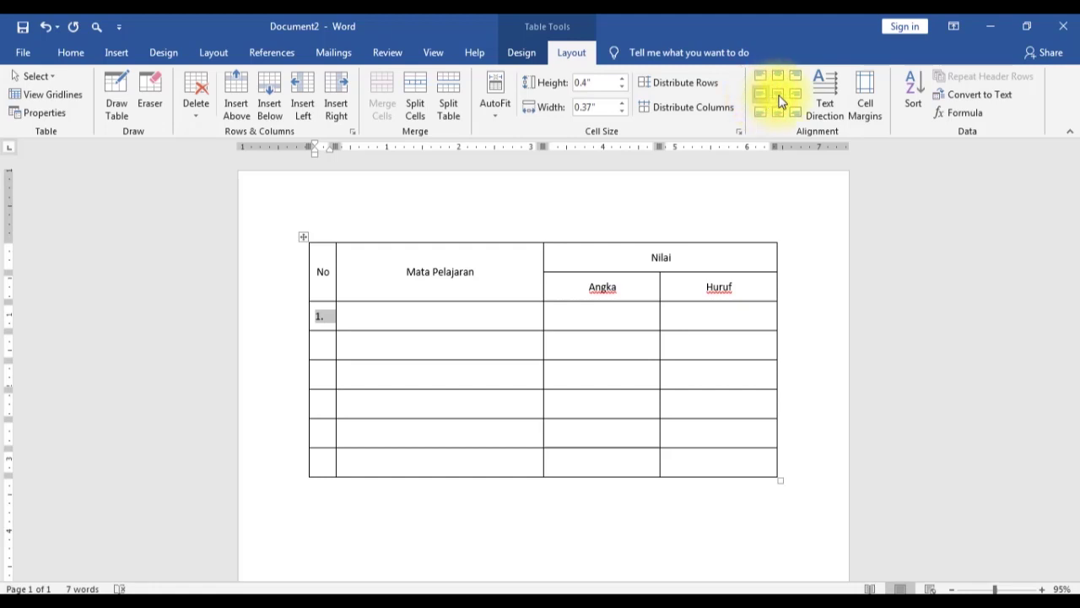
pyautogui.click(778, 94)
pyautogui.click(326, 344)
pyautogui.write('2.')
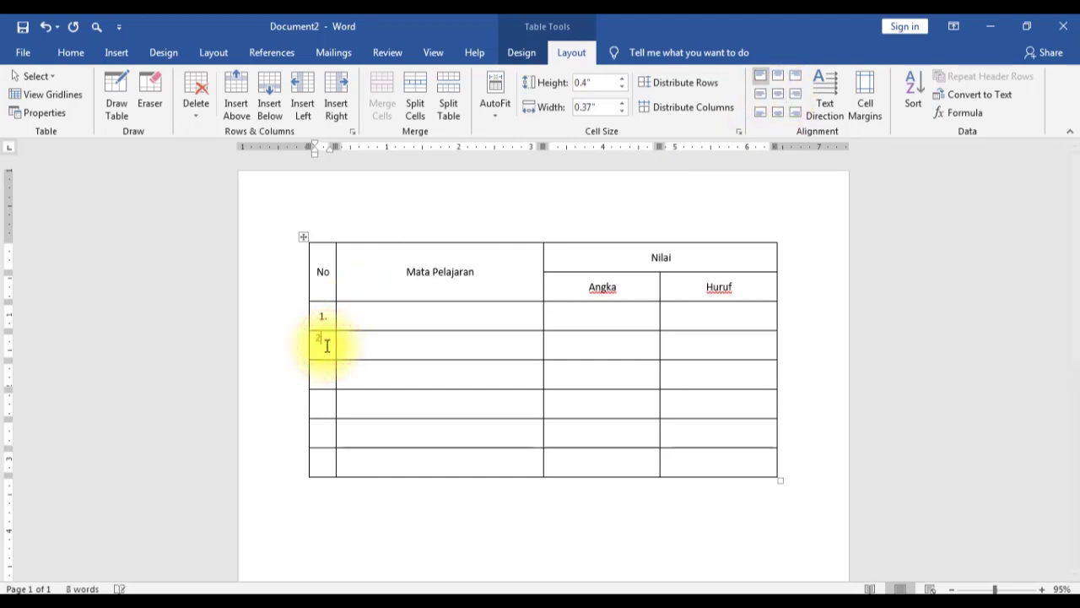
pyautogui.click(778, 98)
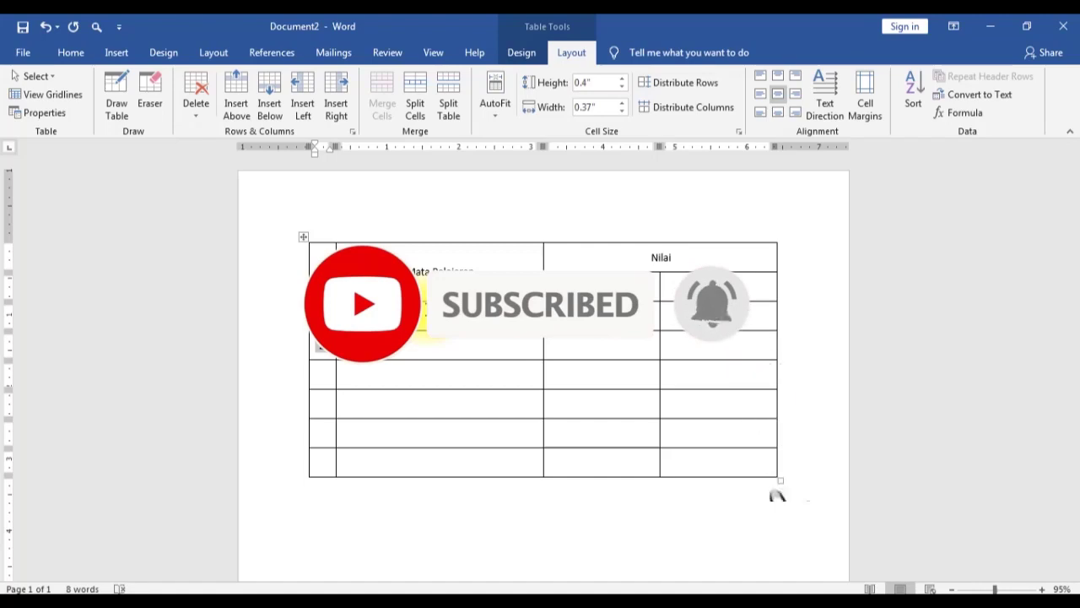
pyautogui.click(422, 320)
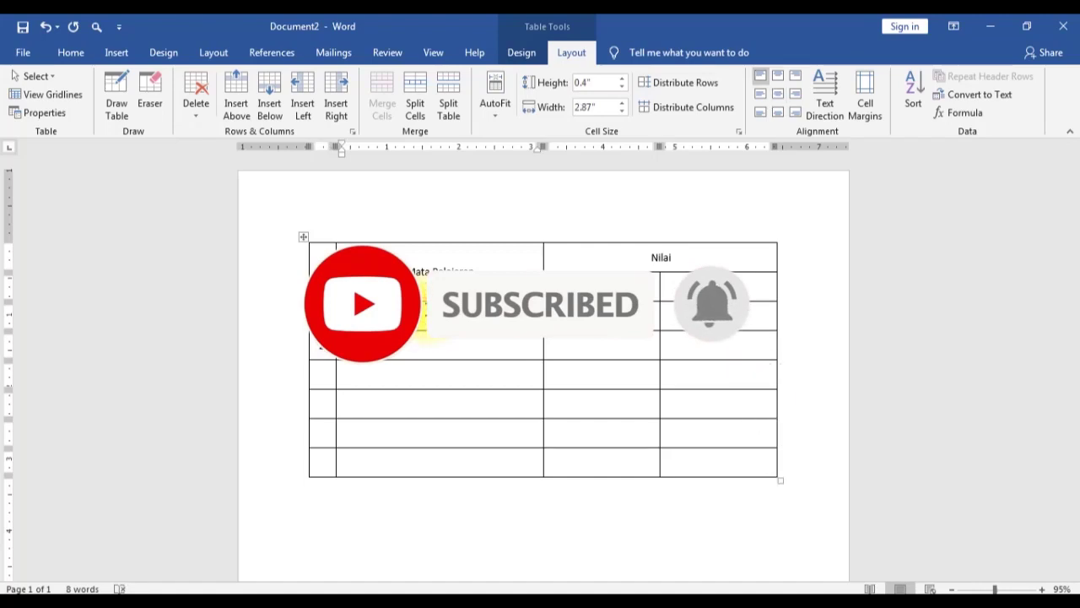